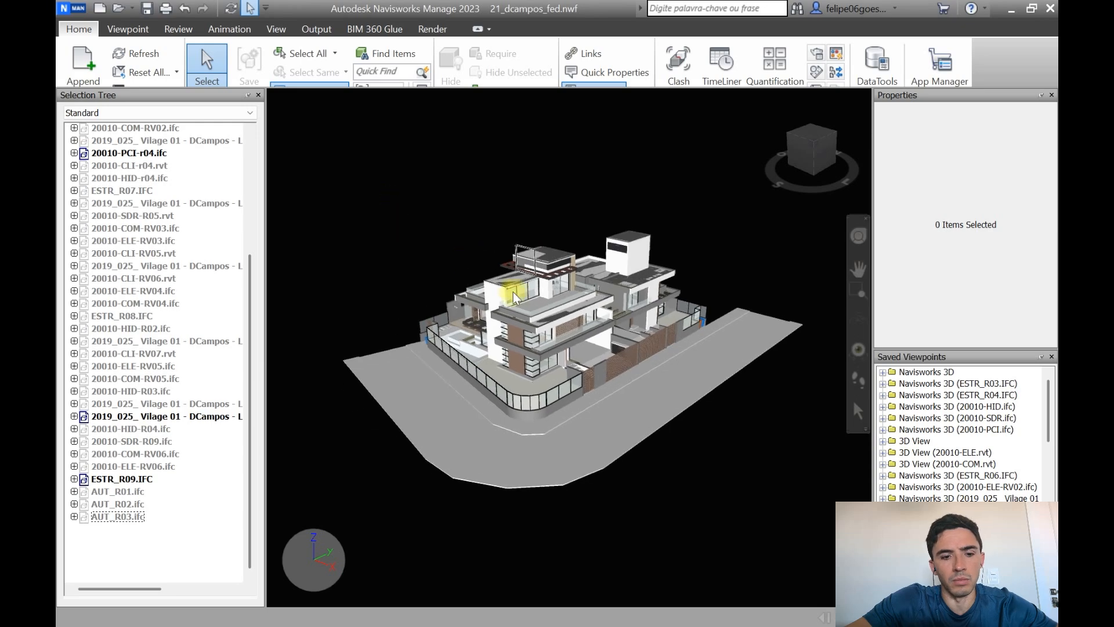
Step: Examine the house model's exterior from several sides, including the terrace with the loungers and the street facade
scroll(548, 283, up, 3)
mouse_move(605, 315)
shift+middle_down()
mouse_move(497, 324)
mouse_move(480, 314)
mouse_move(593, 322)
shift+middle_up()
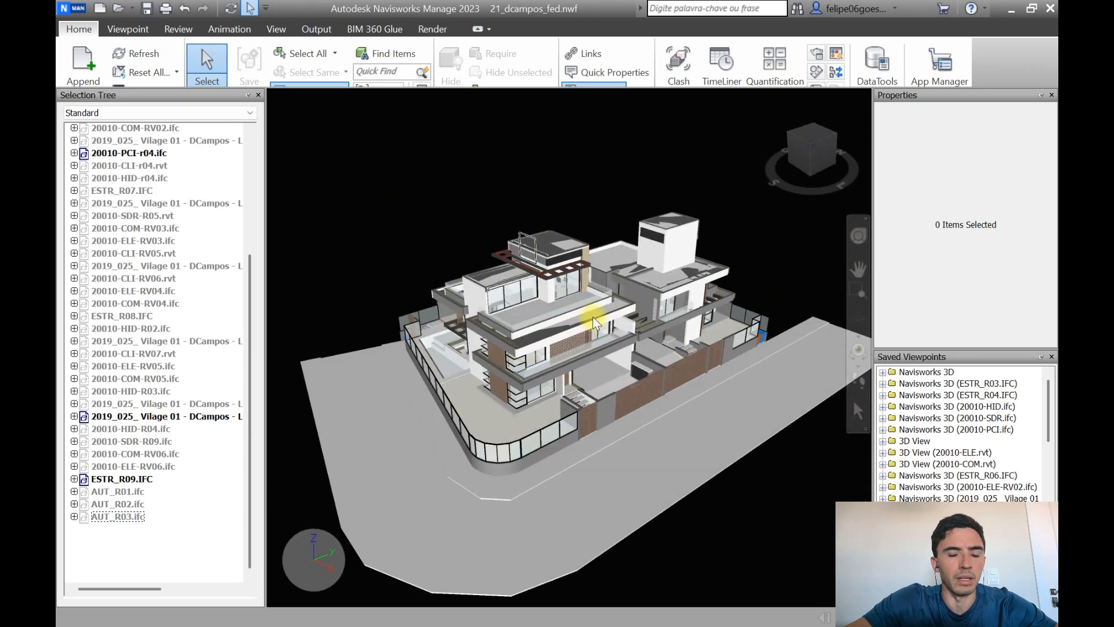
scroll(545, 328, up, 4)
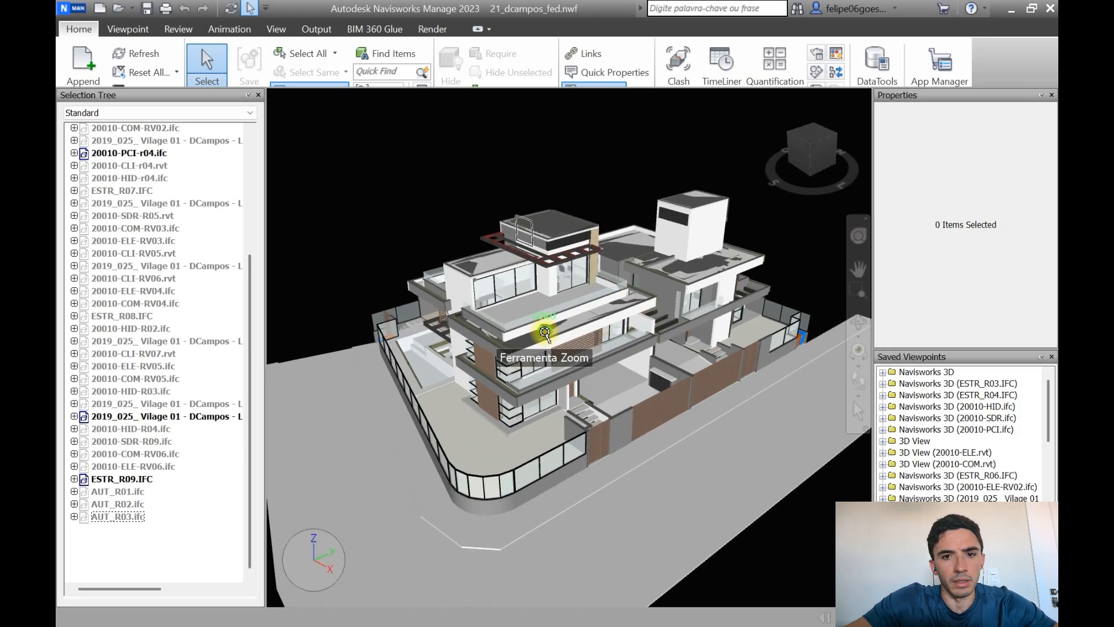
shift+middle_drag(546, 328, 559, 325)
scroll(502, 373, up, 2)
middle_drag(502, 373, 642, 416)
scroll(491, 356, up, 2)
scroll(618, 353, down, 3)
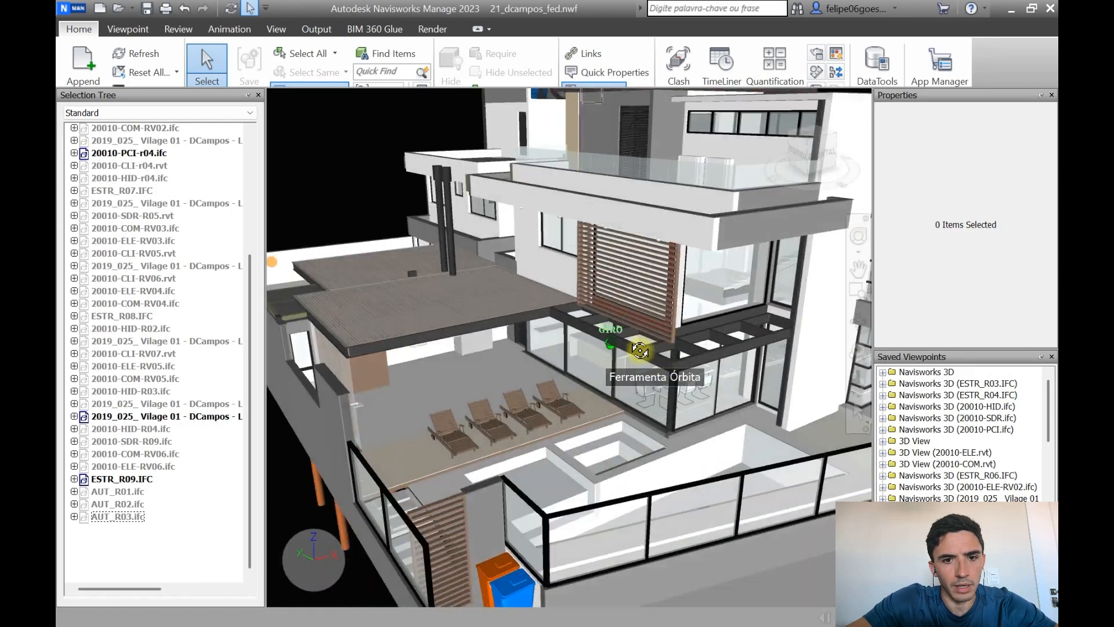
scroll(464, 367, up, 4)
shift+middle_drag(539, 351, 686, 358)
scroll(626, 351, up, 4)
scroll(557, 364, down, 5)
shift+middle_drag(473, 375, 536, 372)
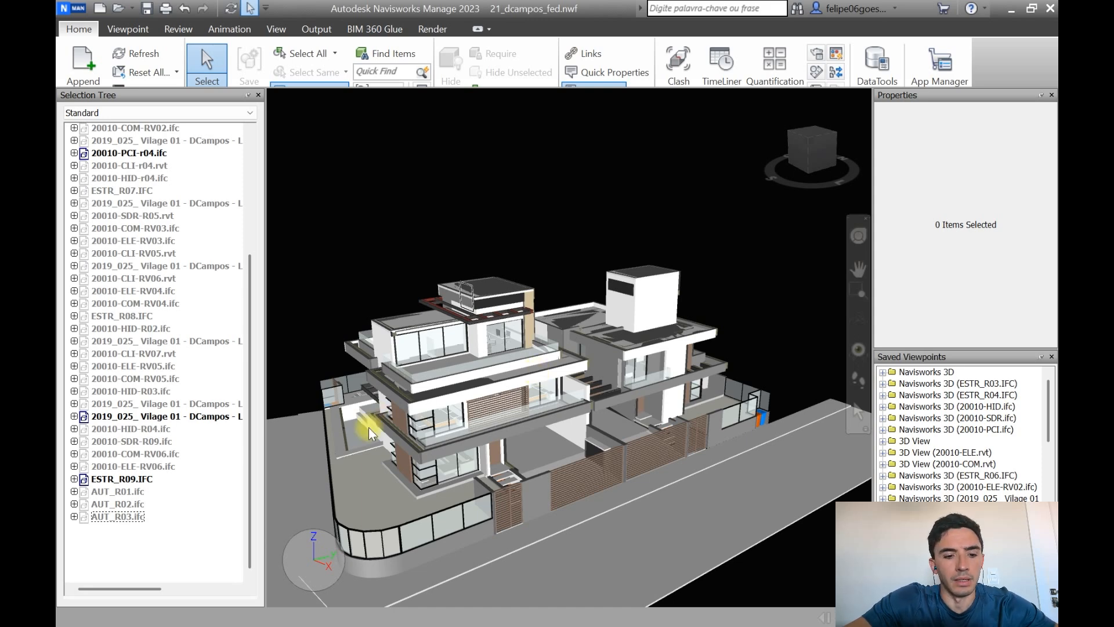
scroll(385, 393, down, 2)
shift+middle_drag(384, 391, 460, 393)
scroll(510, 377, up, 4)
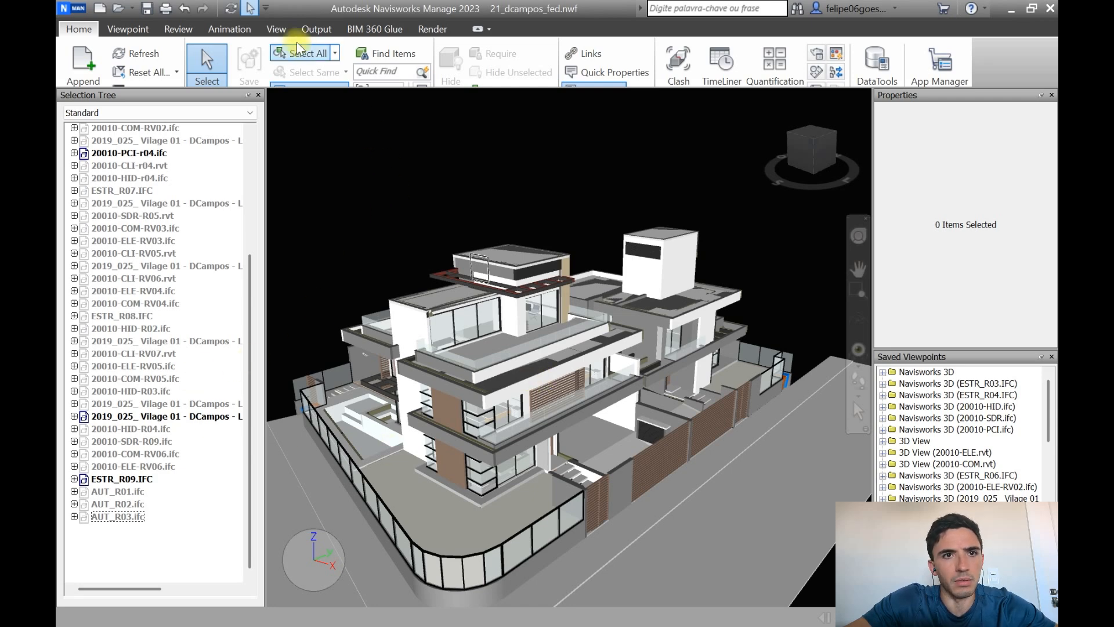
Step: Enable sectioning to cut the house model open and face the cut through its floors
click(128, 29)
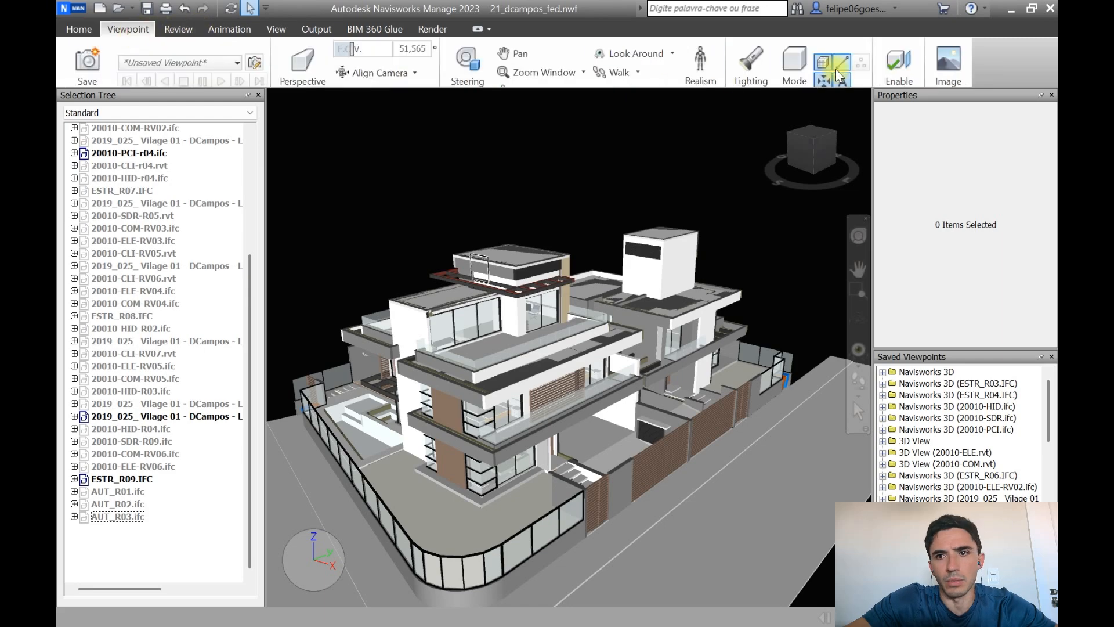
click(894, 67)
shift+middle_drag(503, 384, 562, 372)
scroll(598, 333, up, 6)
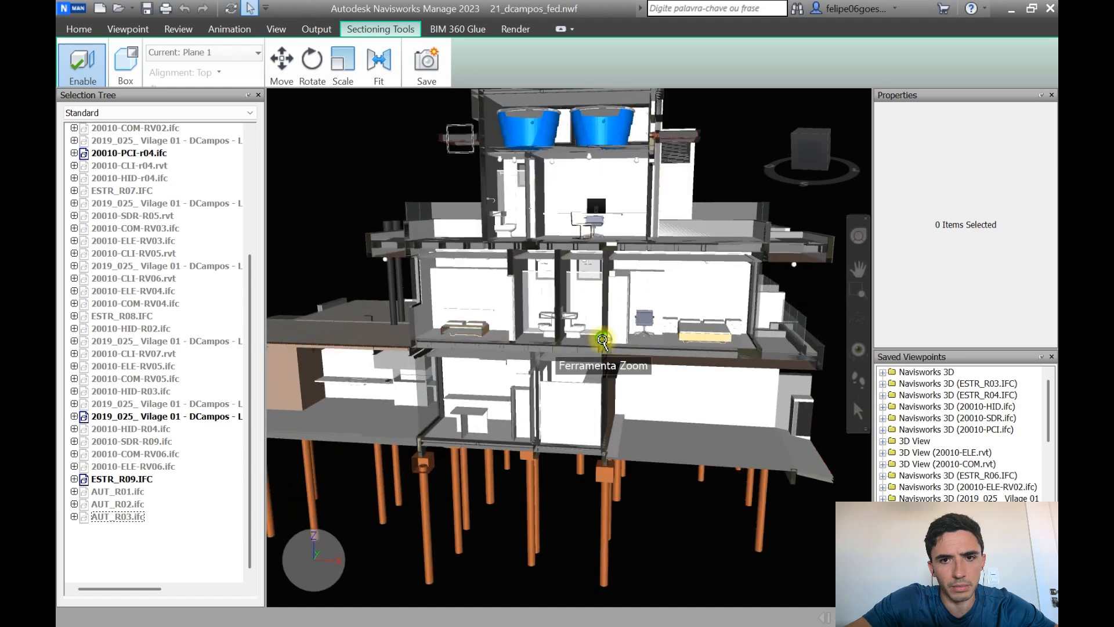
Step: Examine the void between the slab beams and the ceiling above the upper-floor bathrooms
scroll(565, 261, up, 8)
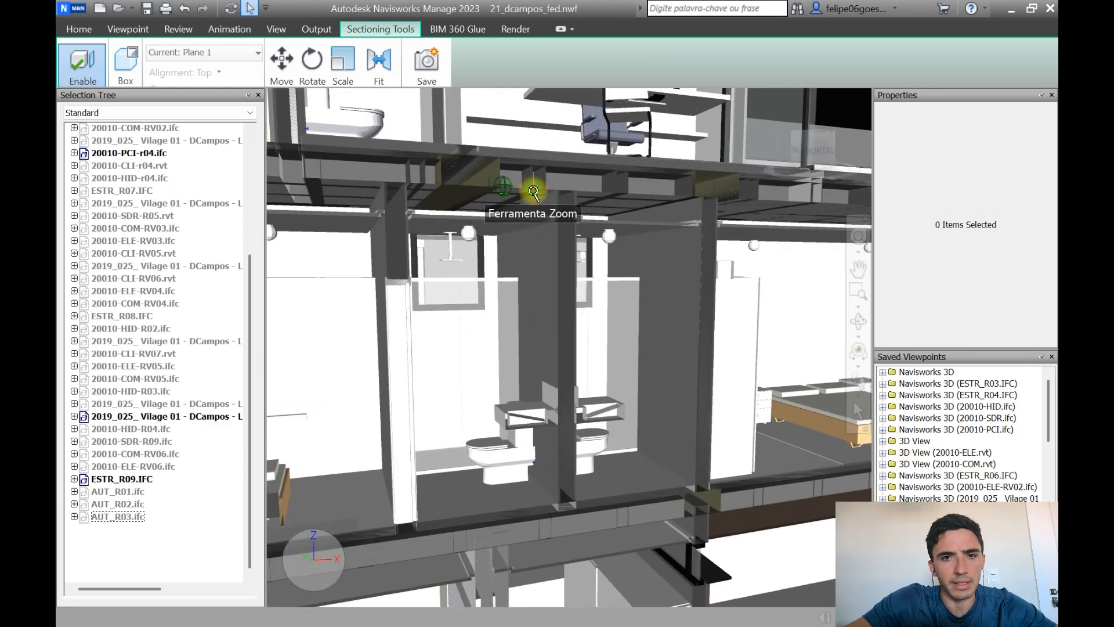
middle_drag(534, 190, 518, 232)
scroll(535, 219, up, 3)
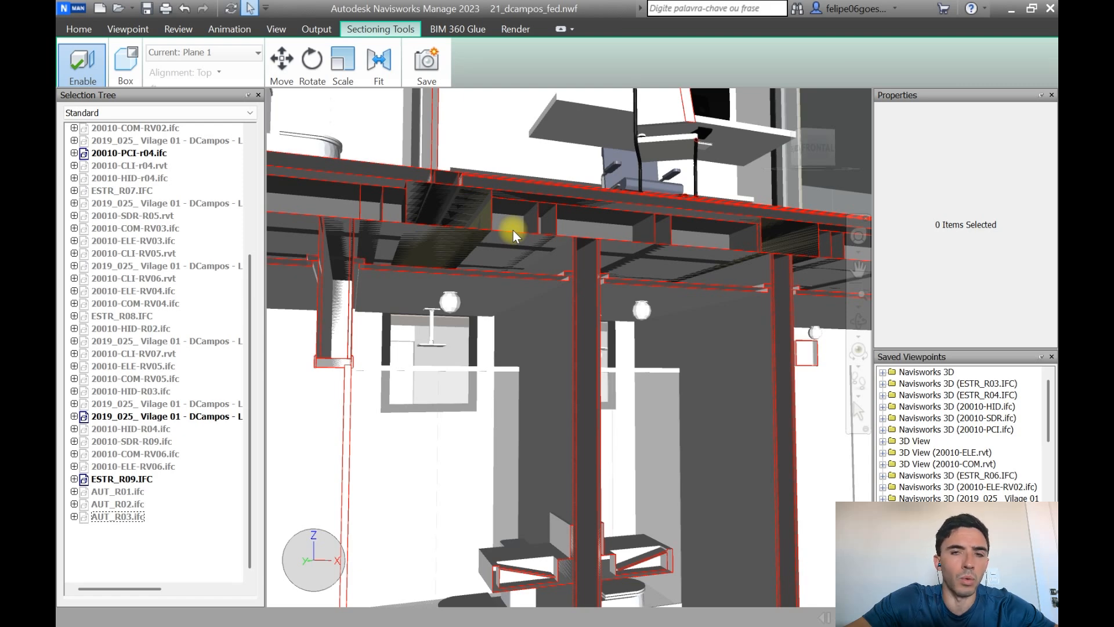
scroll(530, 266, up, 3)
shift+middle_drag(527, 266, 556, 284)
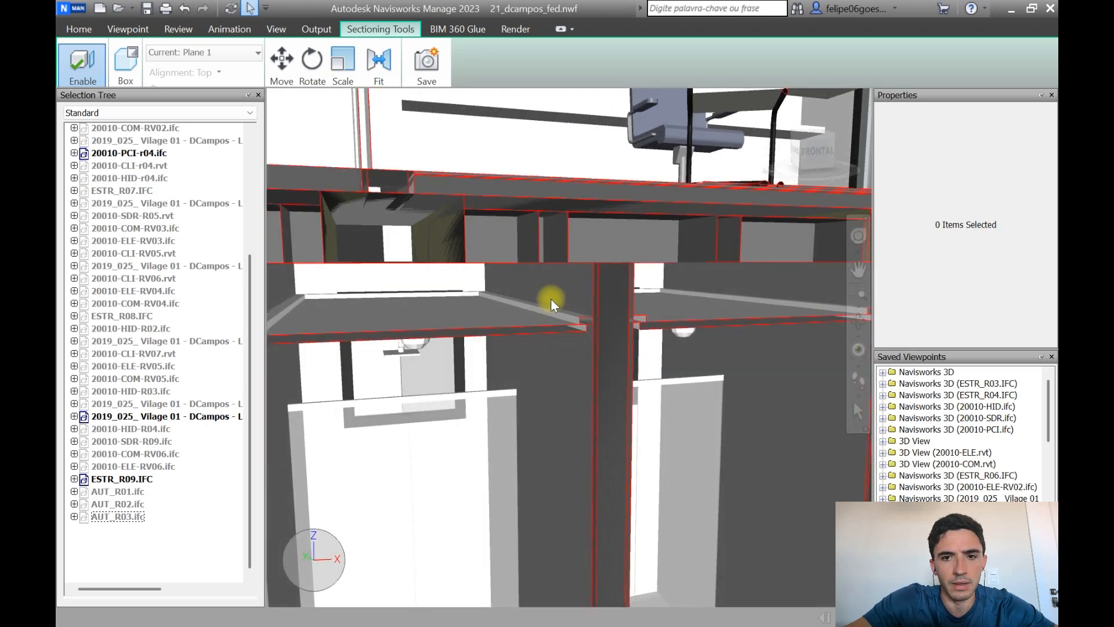
scroll(551, 299, down, 10)
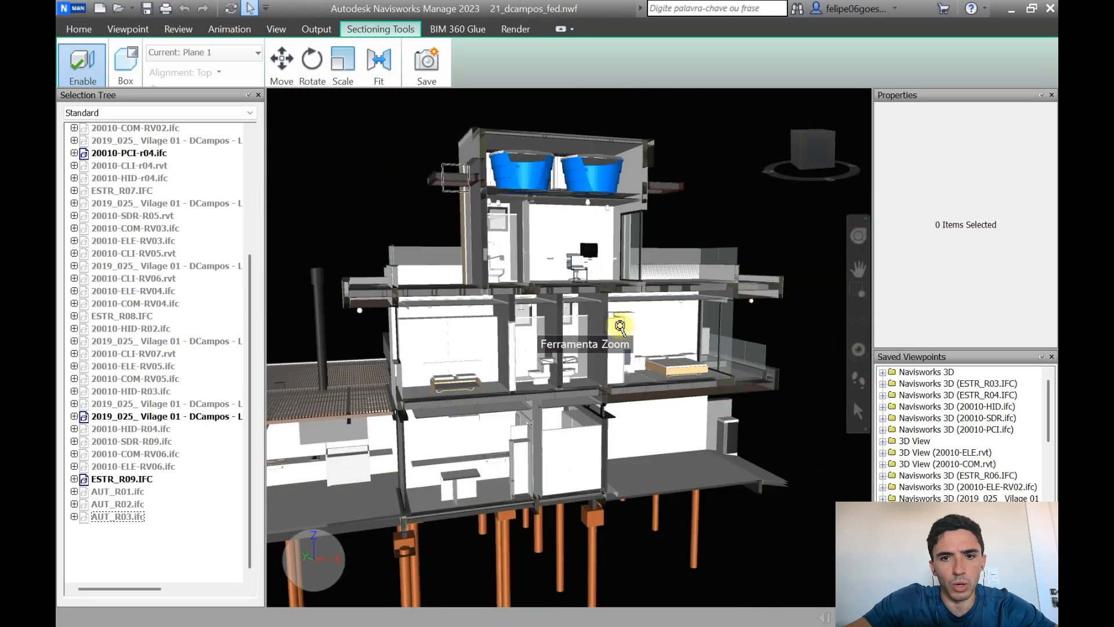
Step: Examine the sectioned house floor by floor, from the water tanks and office down to the ground-floor ceiling
shift+middle_drag(620, 326, 516, 330)
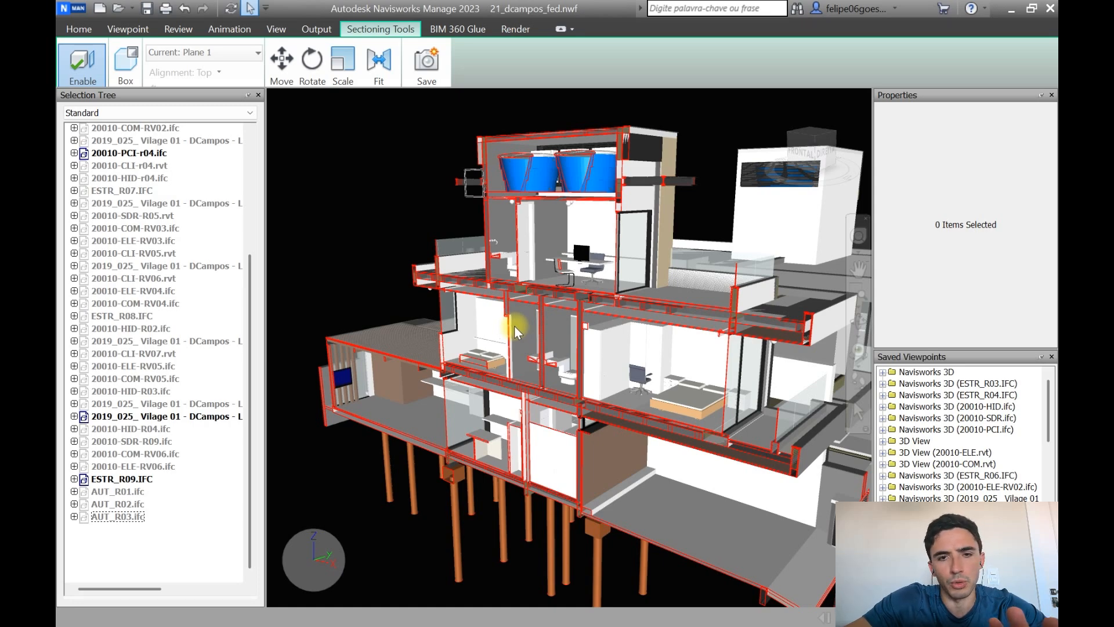
middle_drag(510, 355, 467, 428)
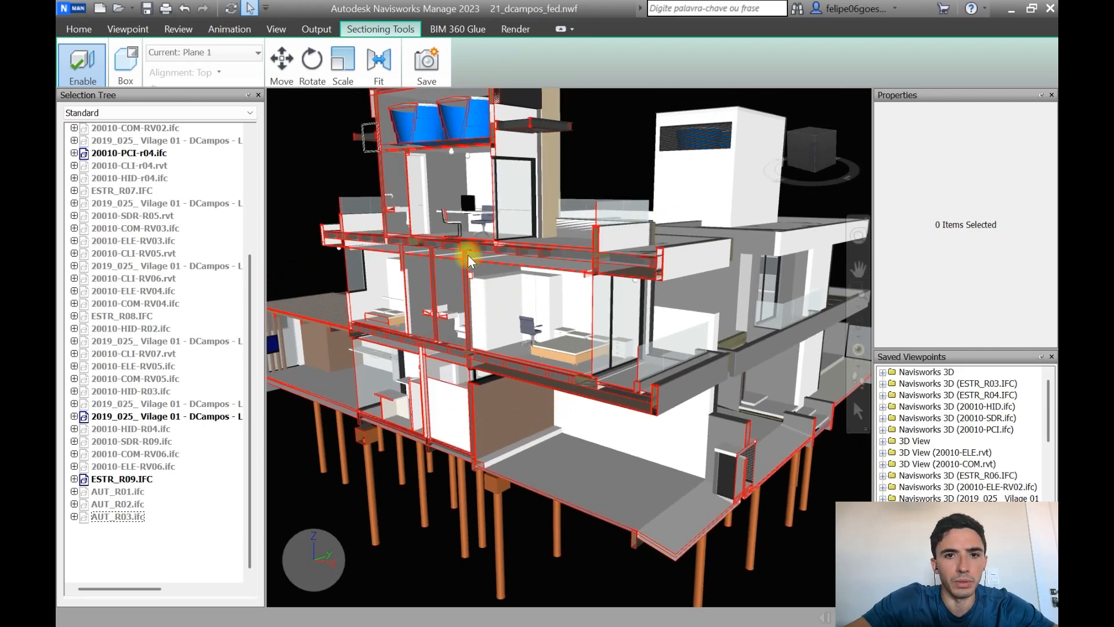
middle_drag(462, 195, 519, 267)
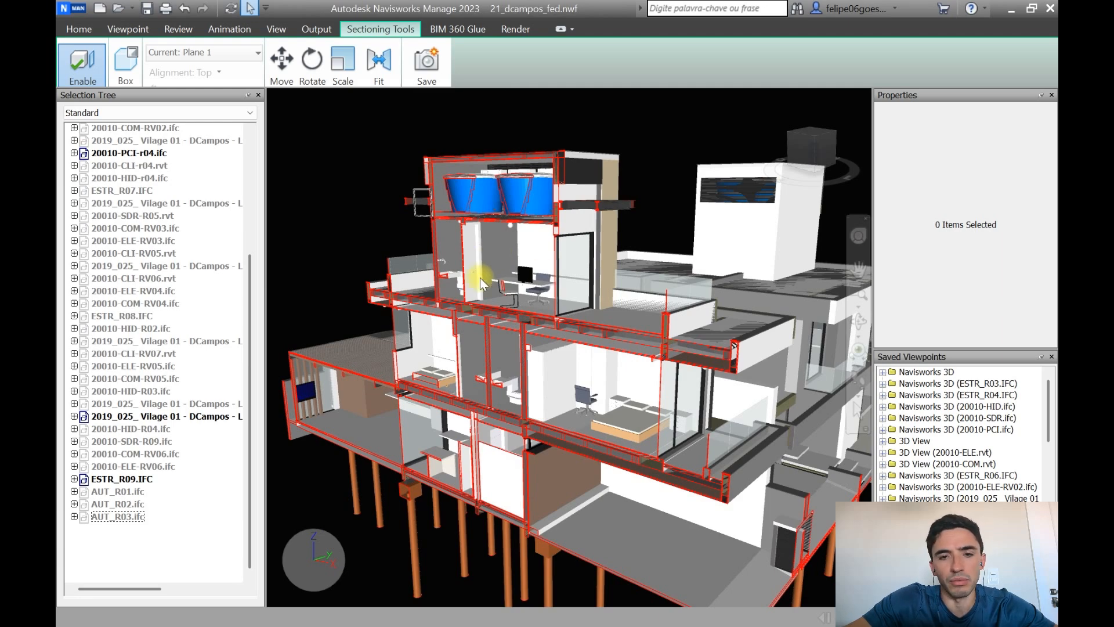
scroll(528, 264, up, 5)
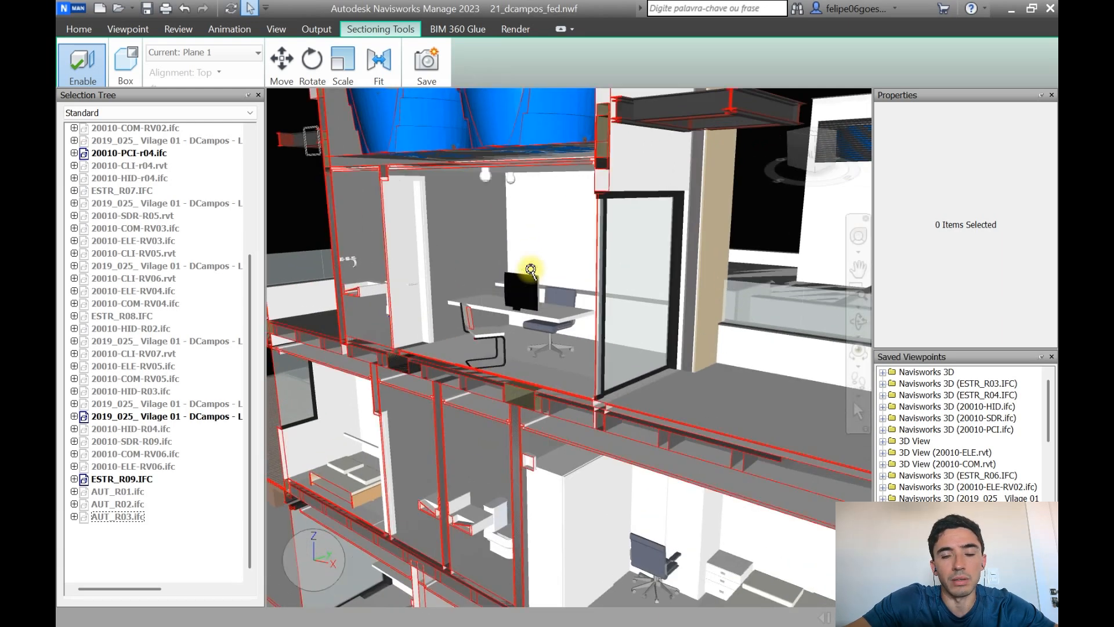
middle_drag(469, 279, 502, 279)
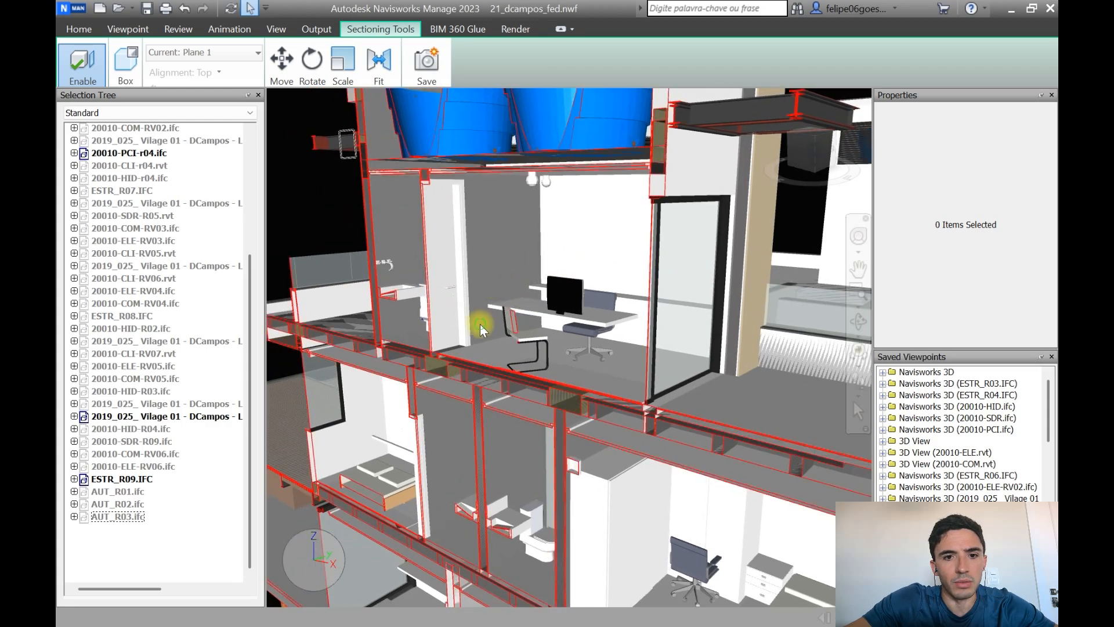
middle_drag(490, 518, 537, 383)
scroll(537, 382, up, 5)
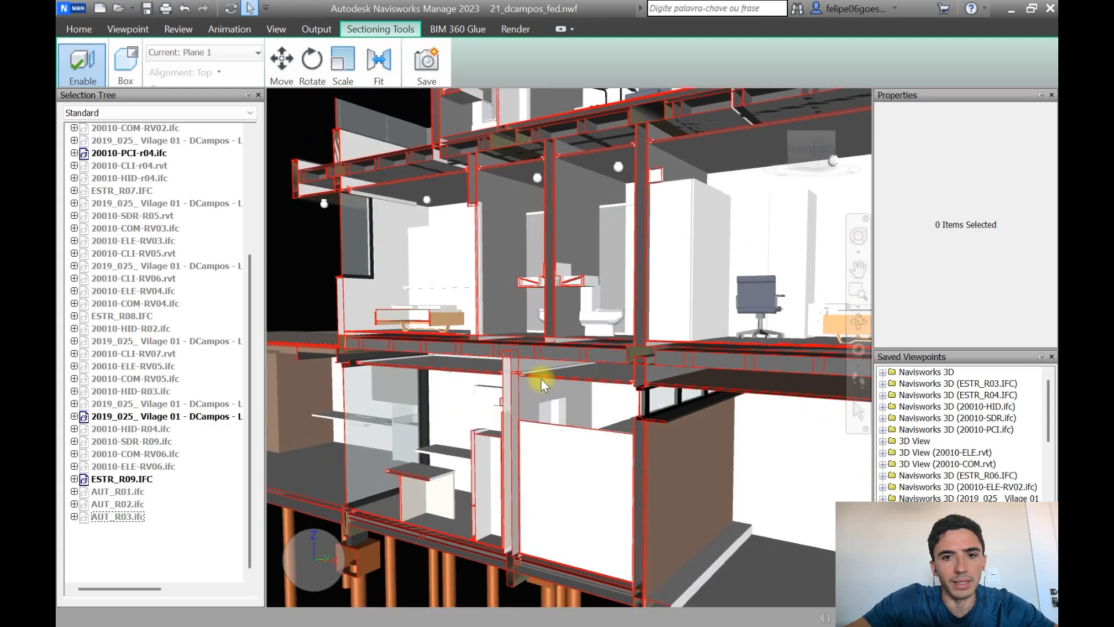
scroll(540, 380, up, 1)
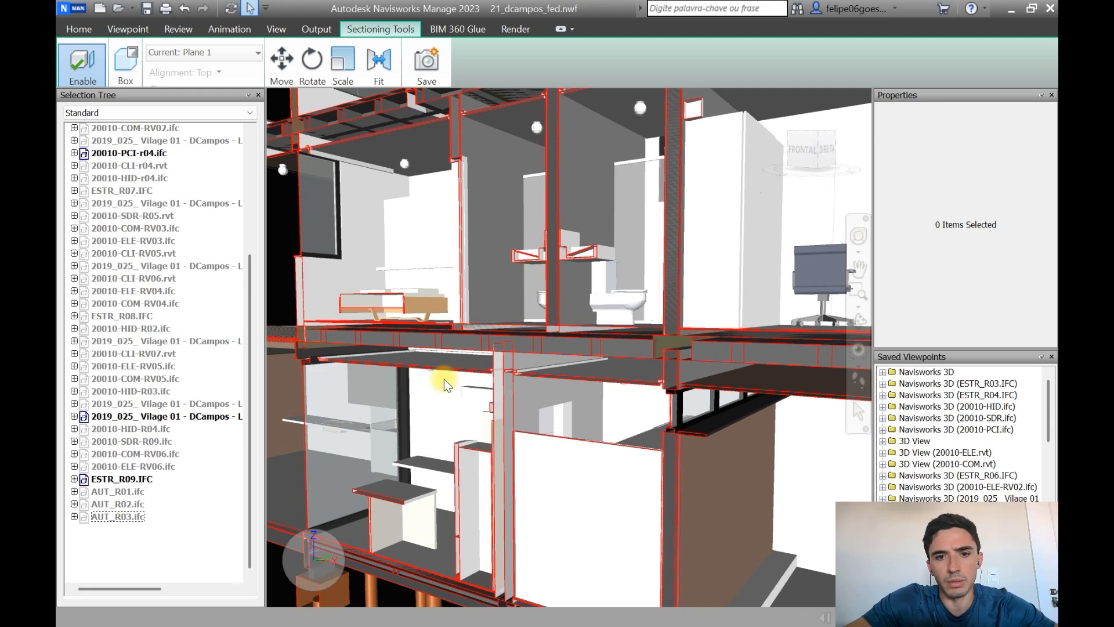
Step: Measure the vertical gap between the ground-floor ceiling and the structure above it, point to point with the Z axis locked
middle_drag(444, 385, 626, 349)
scroll(452, 361, up, 3)
scroll(704, 322, up, 2)
scroll(704, 322, up, 1)
shift+middle_drag(689, 322, 696, 316)
scroll(691, 318, up, 3)
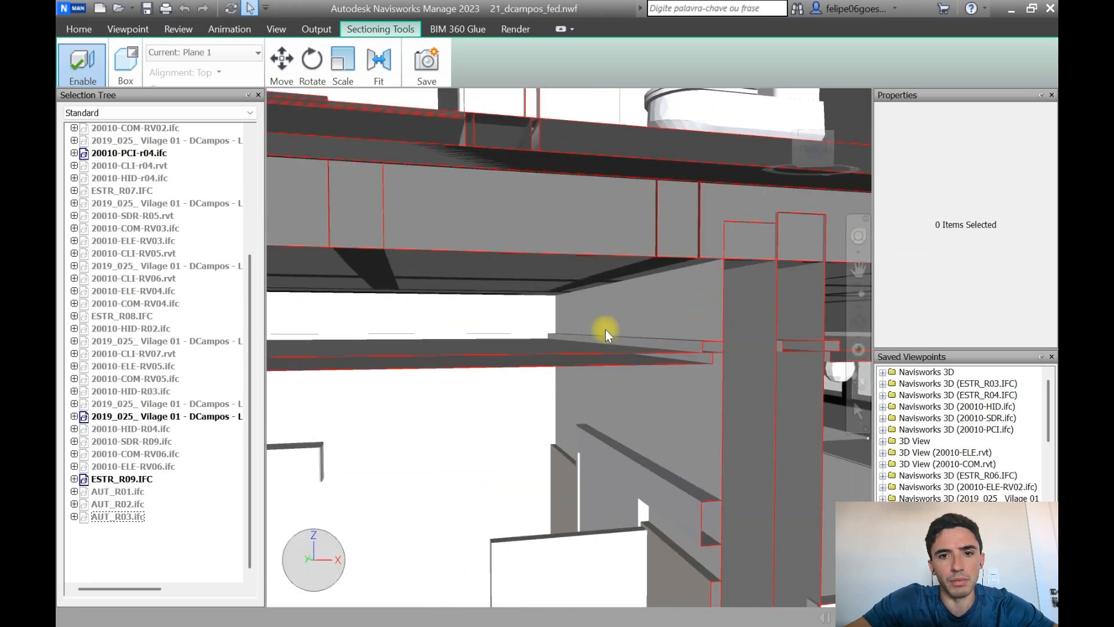
shift+middle_drag(605, 330, 628, 343)
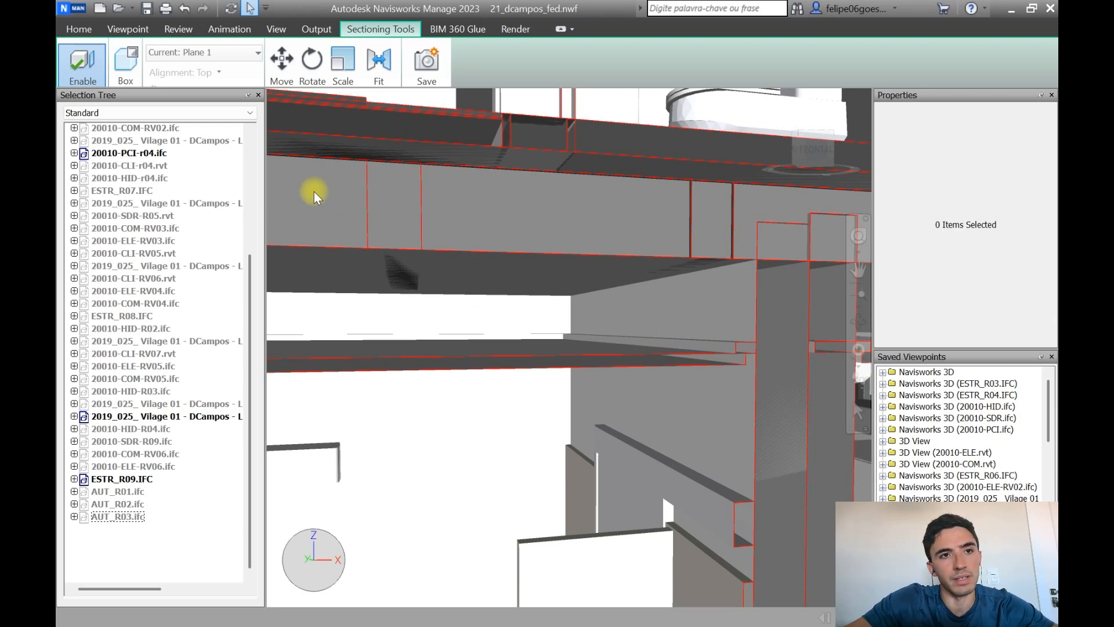
click(186, 29)
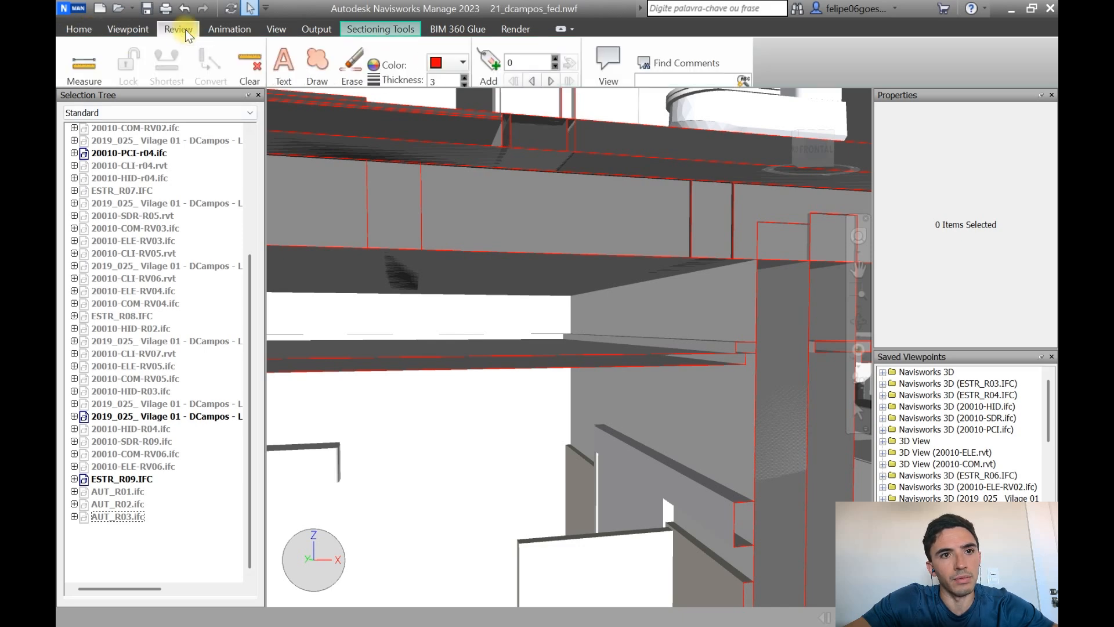
click(84, 82)
click(103, 116)
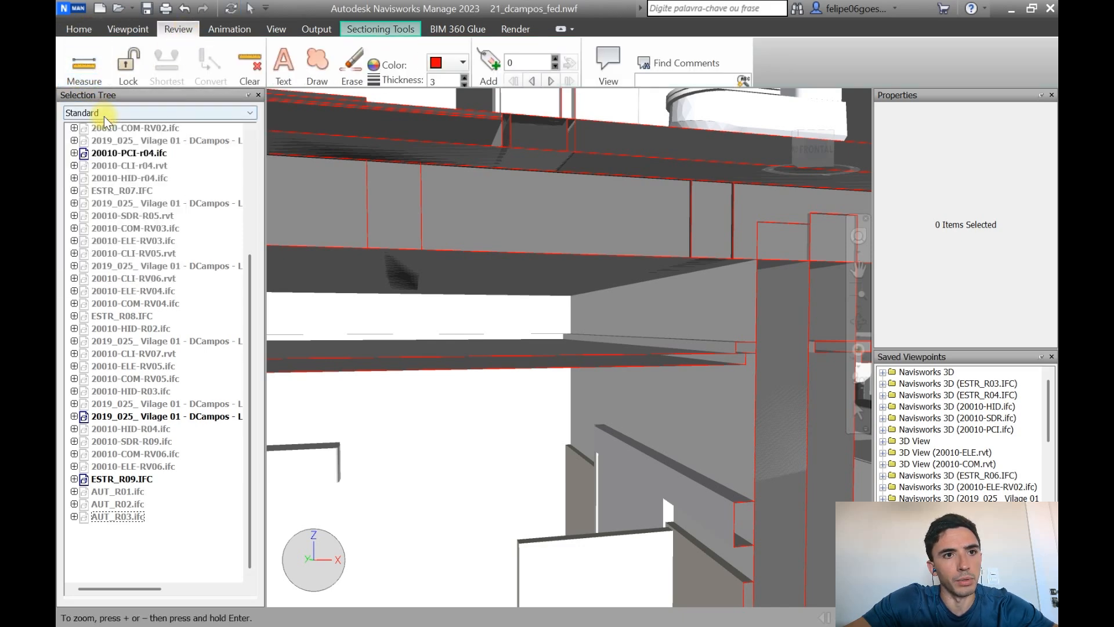
click(134, 79)
click(177, 215)
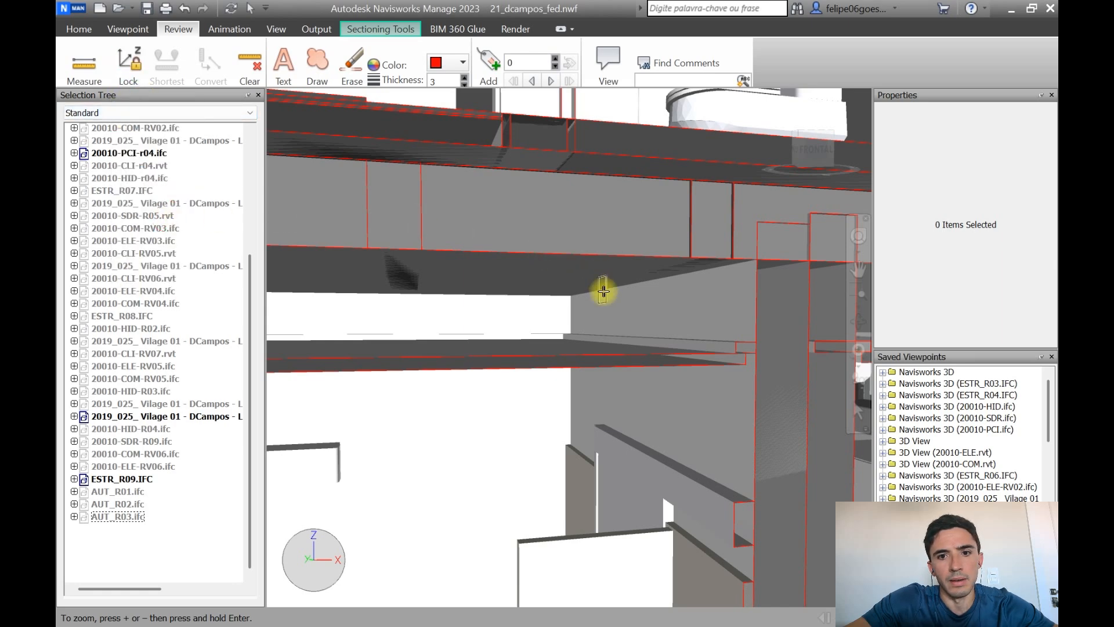
click(562, 346)
click(562, 276)
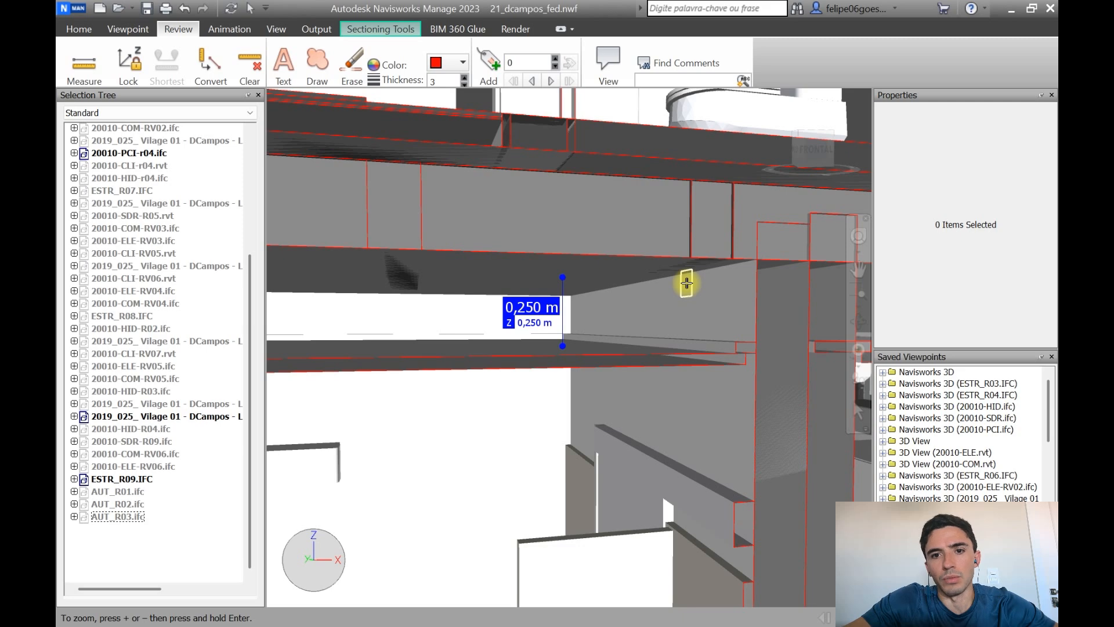
Step: Measure the vertical gap between the upper-floor ceiling and the underside of the slab structure beside the bathrooms
scroll(569, 297, down, 2)
scroll(570, 298, down, 4)
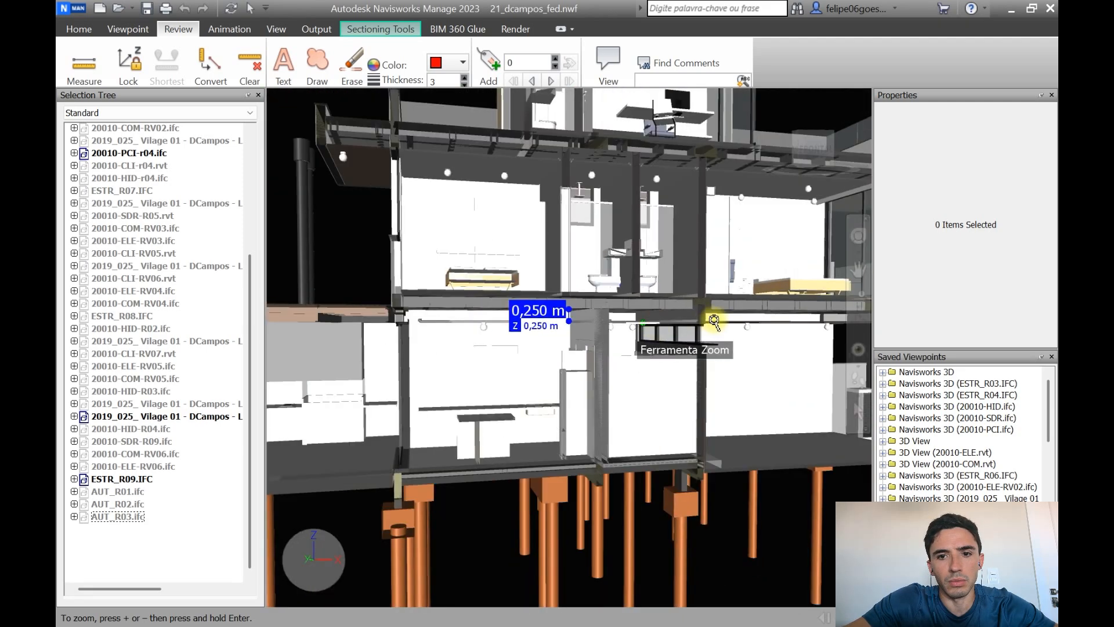
scroll(644, 325, down, 2)
scroll(499, 255, up, 6)
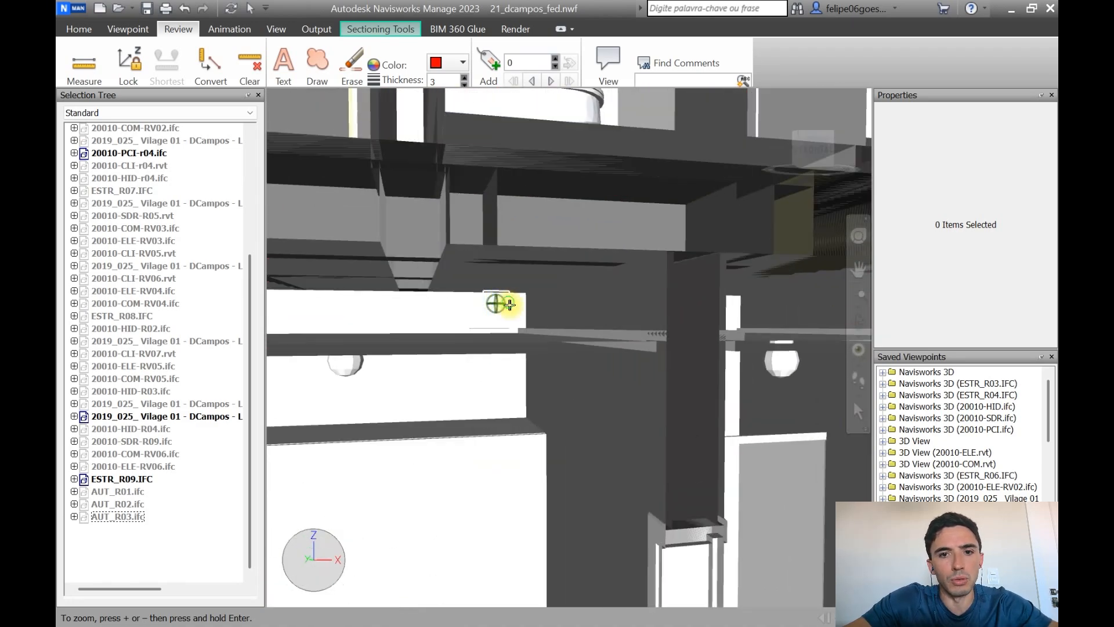
scroll(497, 303, up, 1)
click(514, 370)
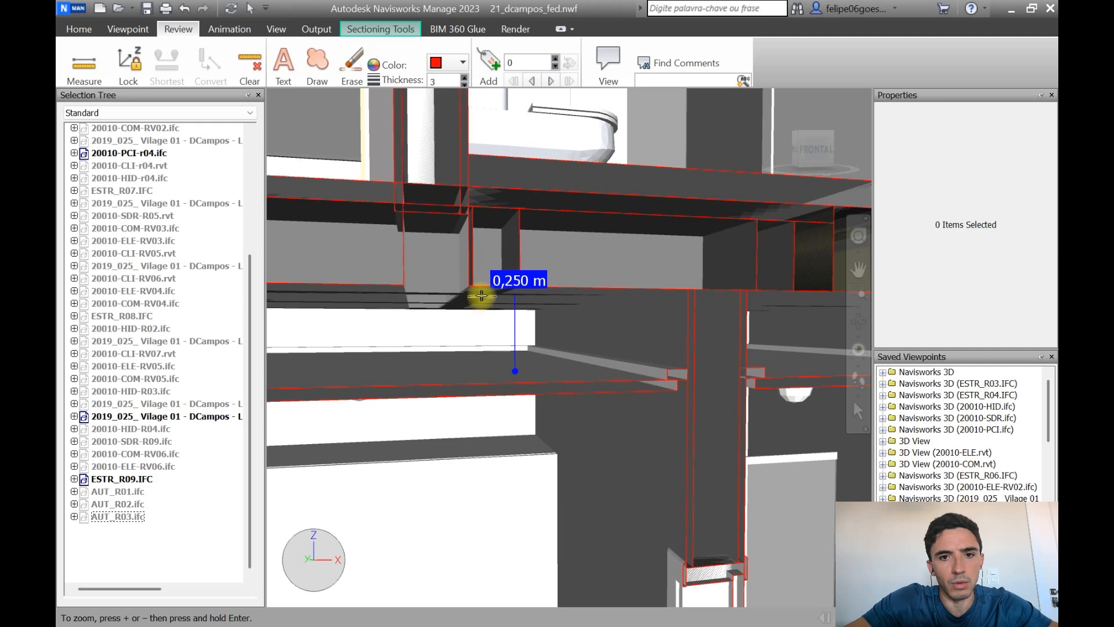
click(480, 295)
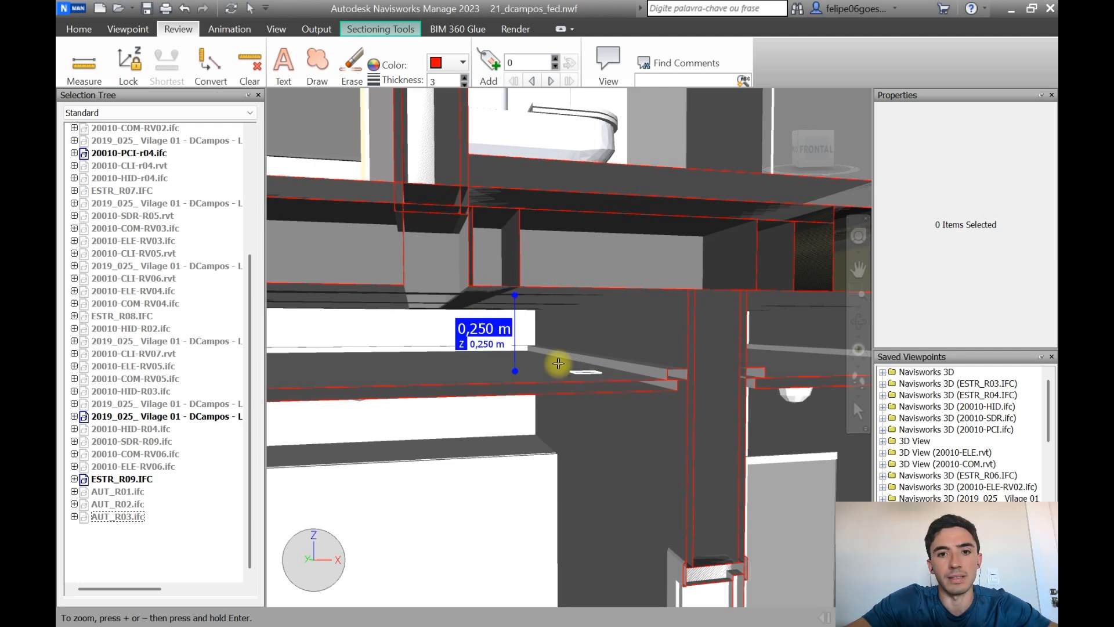
Step: Measure the vertical gap between the top-floor bathroom ceiling and the slab beneath the blue water tanks
scroll(526, 347, down, 2)
scroll(527, 347, down, 5)
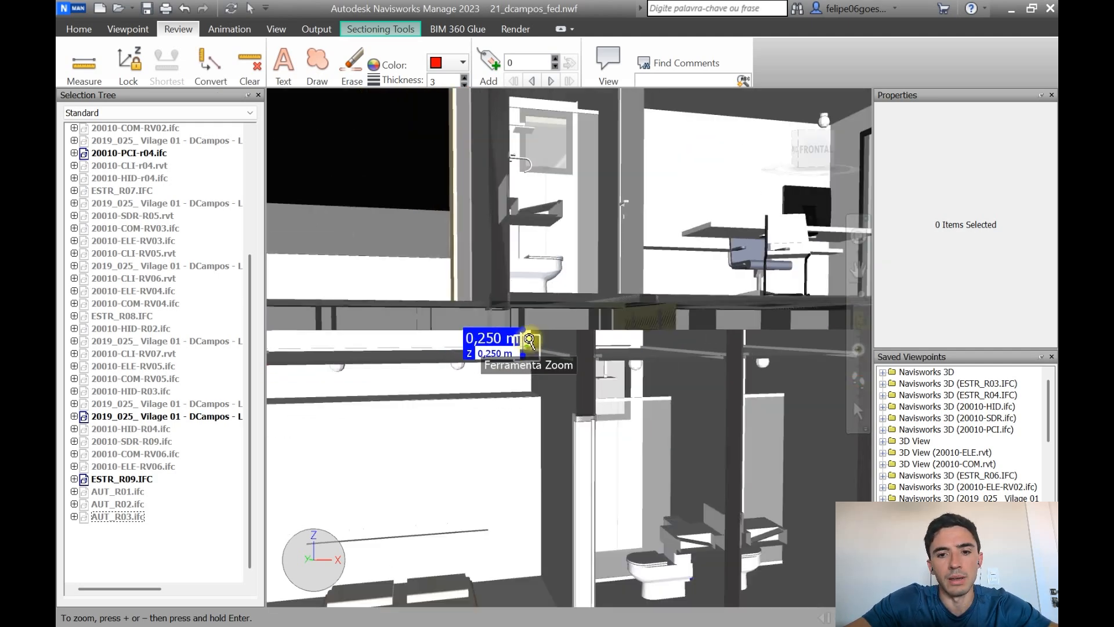
scroll(578, 300, up, 7)
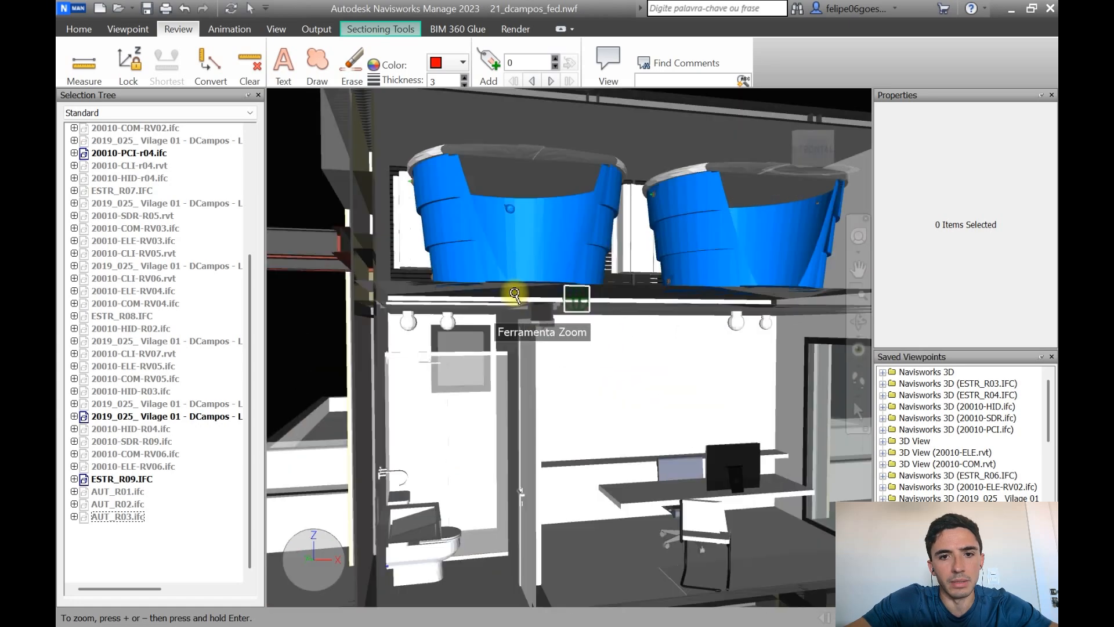
shift+middle_drag(552, 327, 520, 337)
scroll(447, 314, up, 4)
middle_drag(448, 314, 474, 311)
click(434, 375)
click(433, 223)
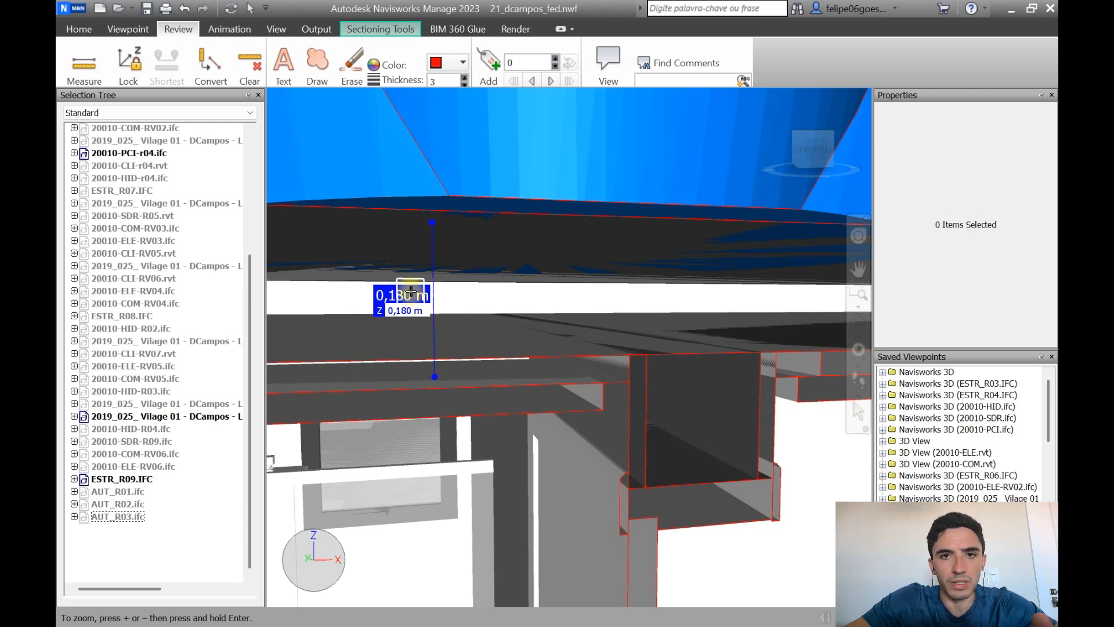
Step: Examine the ceiling void above the upper-floor bathrooms again, followed by the whole sectioned house
scroll(411, 292, down, 10)
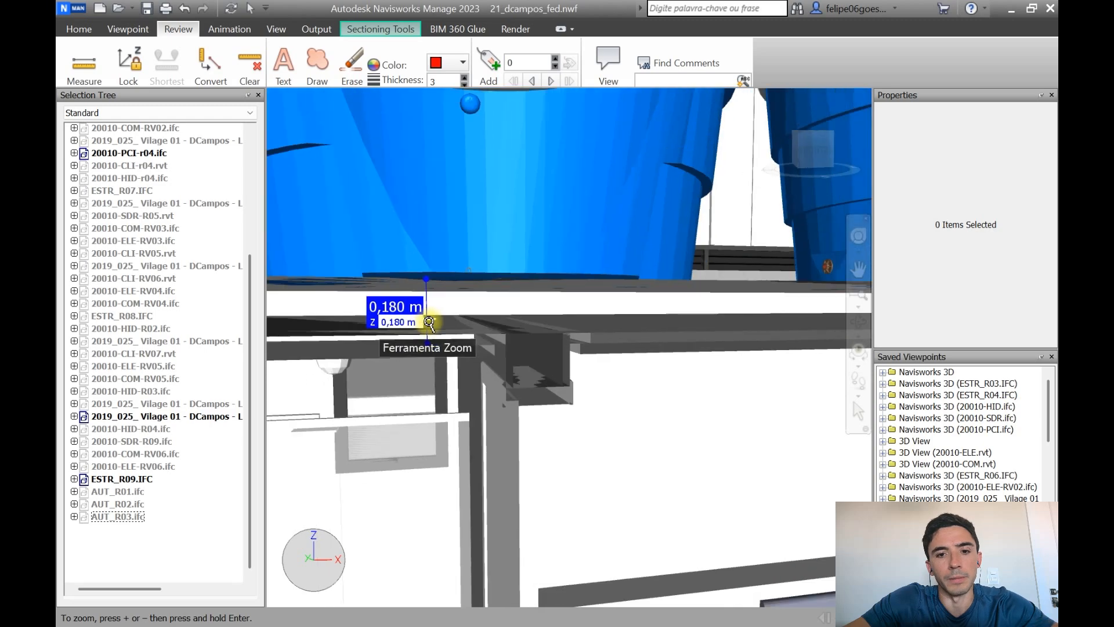
scroll(556, 364, up, 10)
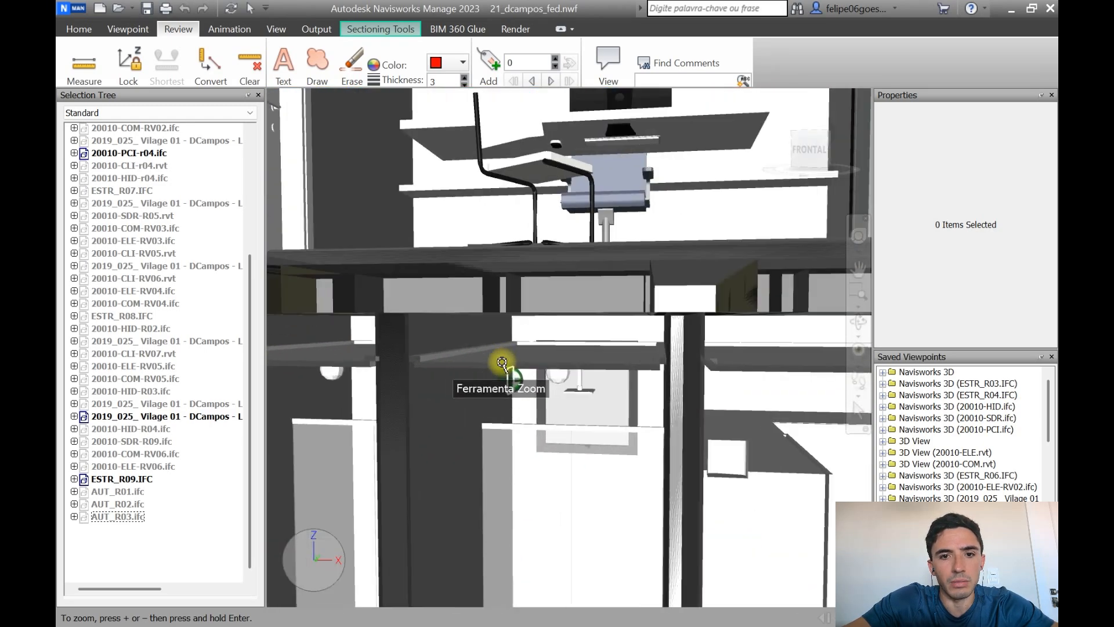
scroll(502, 363, up, 2)
middle_drag(493, 341, 556, 311)
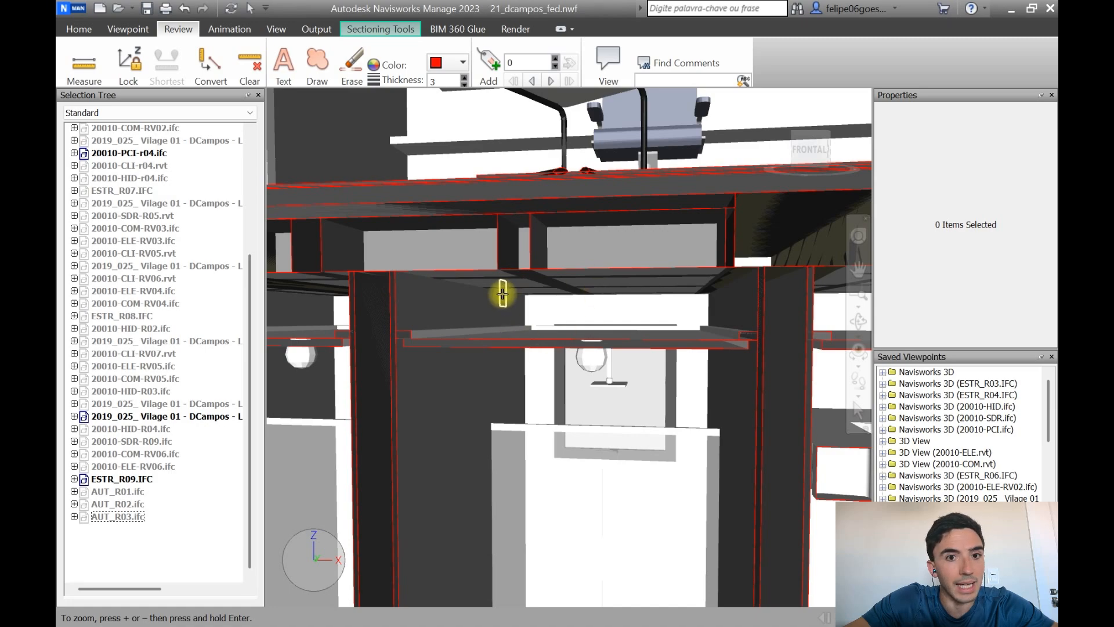
scroll(505, 293, down, 6)
shift+middle_drag(519, 327, 470, 348)
scroll(506, 330, down, 2)
scroll(585, 352, down, 3)
middle_drag(562, 356, 653, 352)
scroll(570, 347, up, 2)
scroll(551, 345, down, 4)
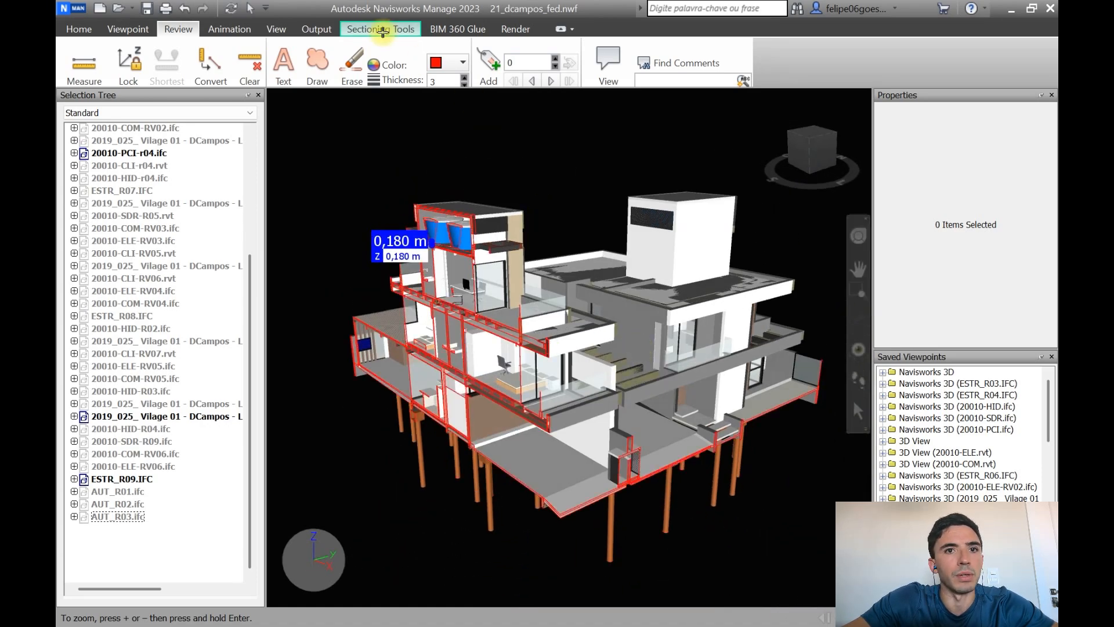
Step: Move the section box horizontally so the cut passes deeper through the house, exposing the staircase and the second block's water tanks
click(384, 32)
click(281, 64)
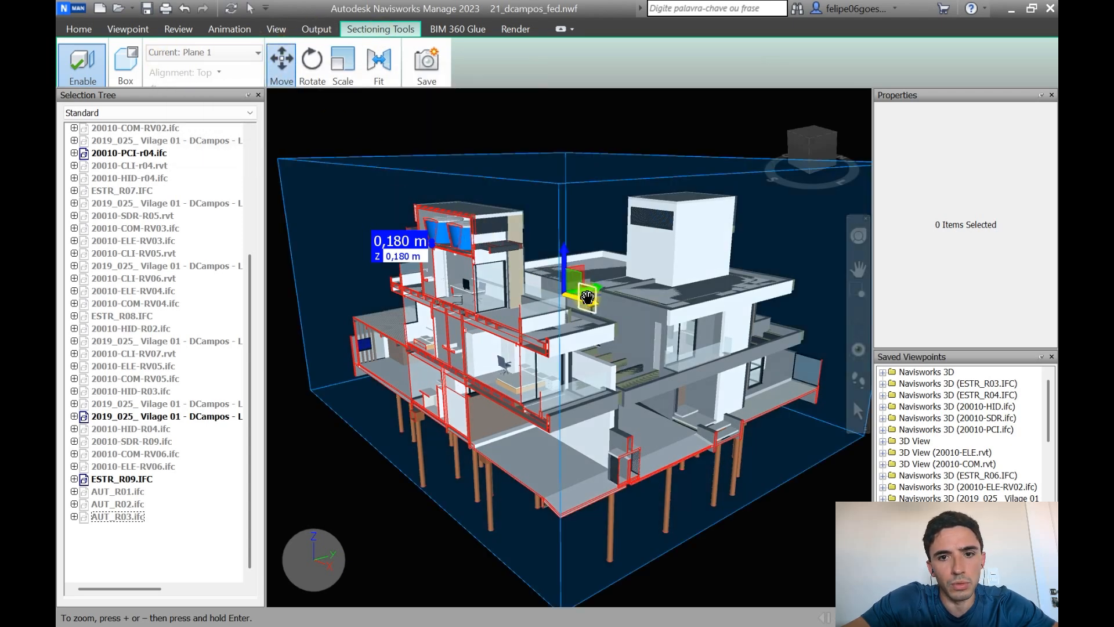
shift+middle_drag(587, 299, 537, 265)
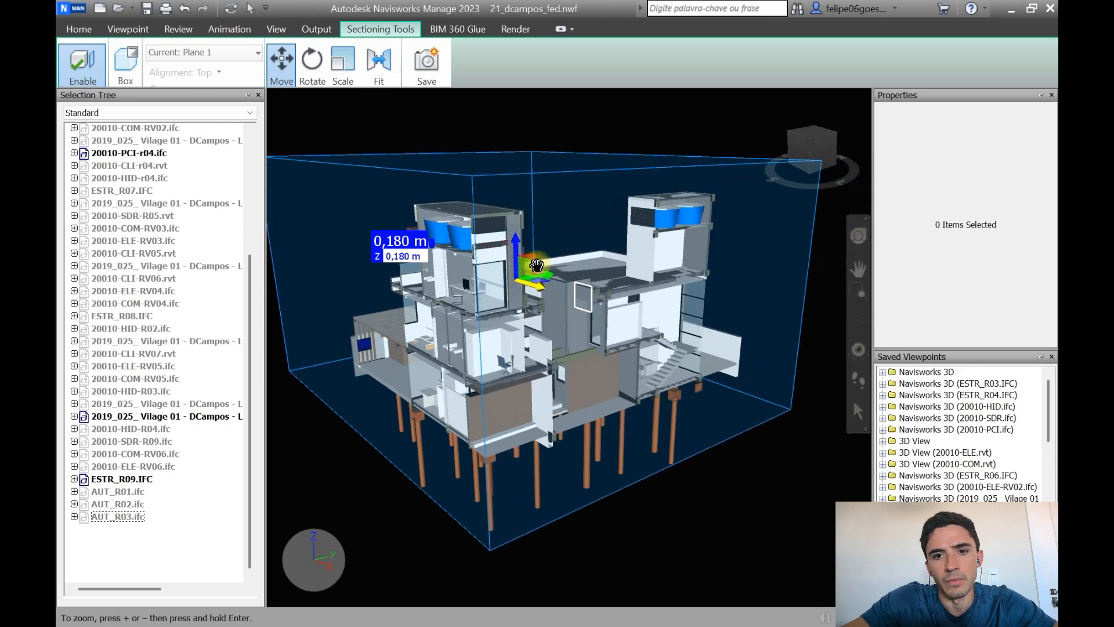
Step: Examine the sectioned stairwell and the joint between the upper-floor slab and the ground-floor ceiling beside the stairs
scroll(704, 266, up, 3)
shift+middle_drag(704, 267, 609, 250)
scroll(654, 221, up, 2)
shift+middle_drag(655, 221, 629, 254)
middle_drag(564, 383, 590, 301)
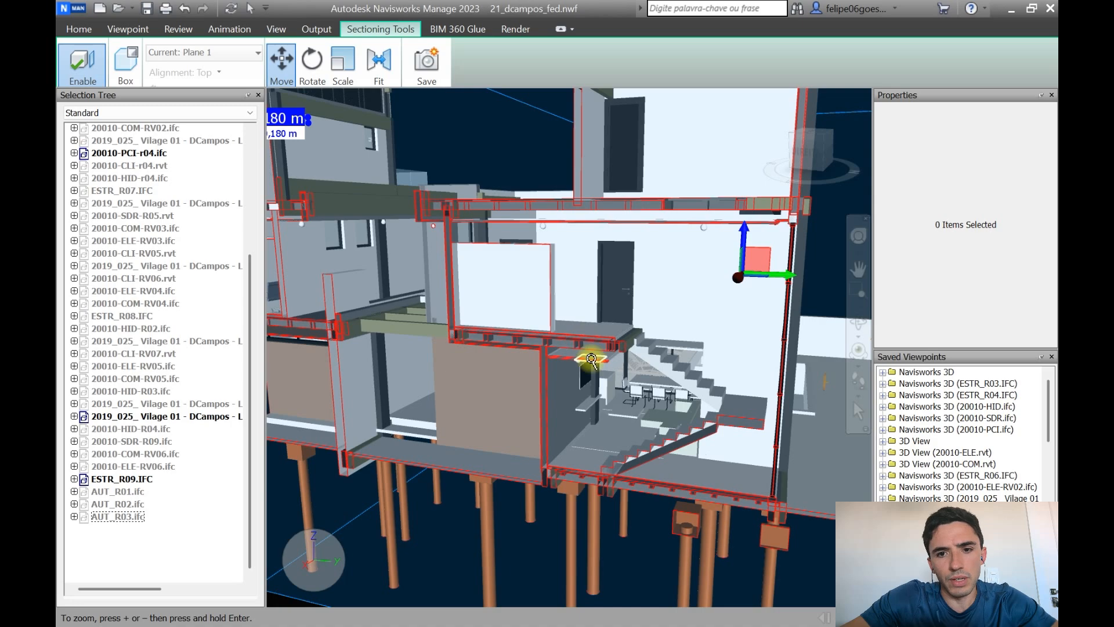
scroll(591, 360, up, 5)
shift+middle_drag(589, 361, 570, 348)
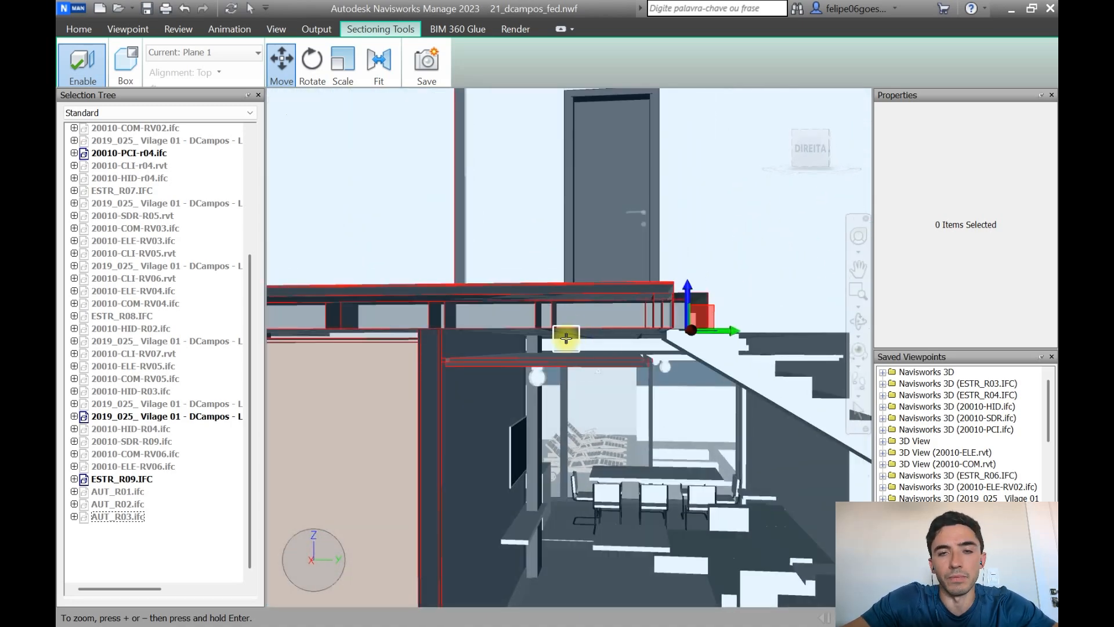
Step: Examine the ceiling and slab edge above the dining area up close, including where they meet the staircase
scroll(569, 351, up, 4)
shift+middle_drag(632, 351, 575, 348)
scroll(576, 346, down, 3)
middle_drag(603, 485, 572, 480)
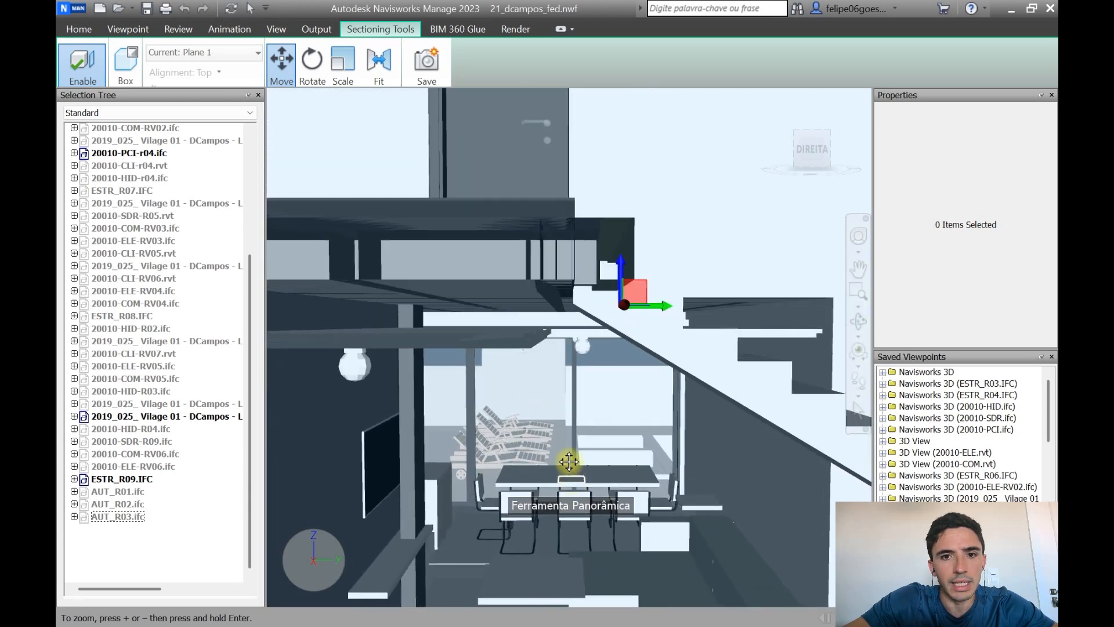
scroll(530, 264, up, 5)
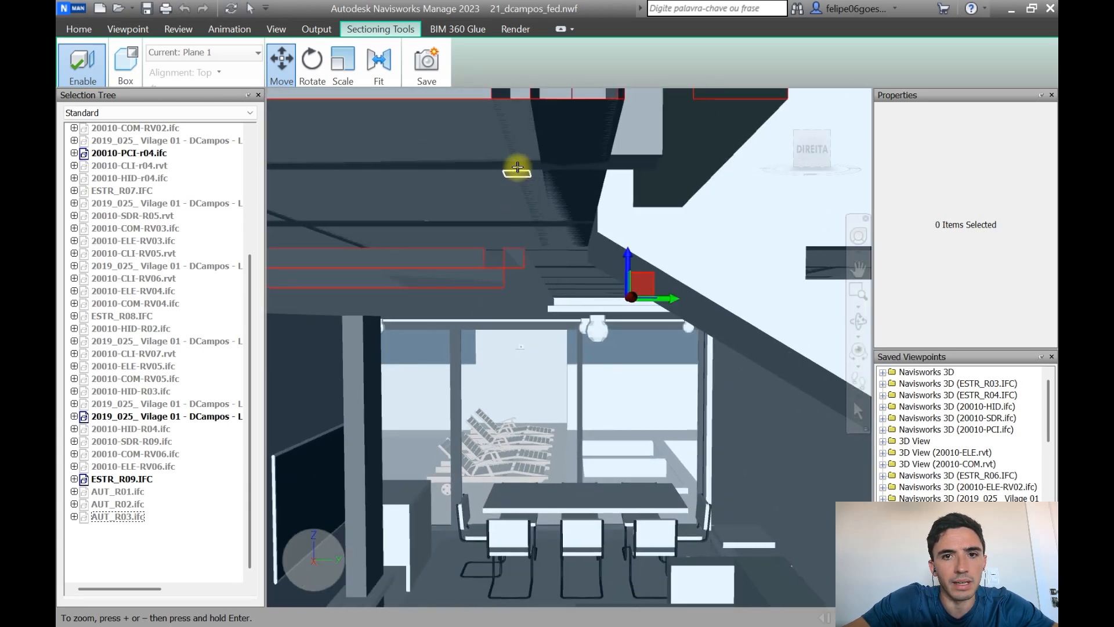
scroll(523, 221, down, 2)
middle_drag(523, 218, 517, 251)
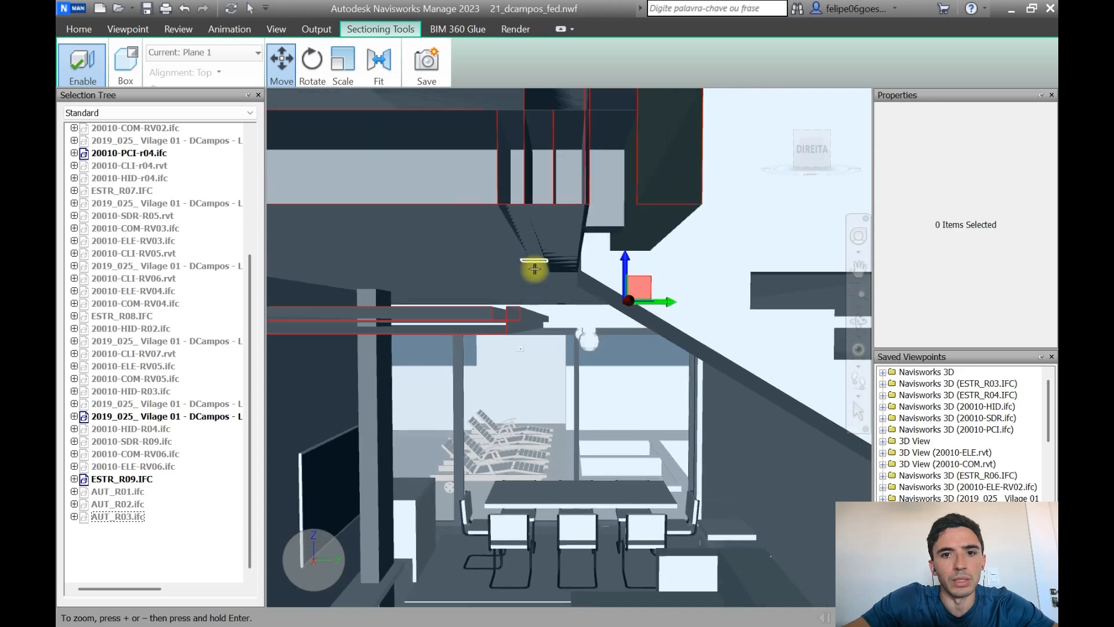
scroll(534, 309, down, 2)
mouse_move(511, 305)
shift+middle_down()
mouse_move(482, 316)
mouse_move(515, 314)
shift+middle_up()
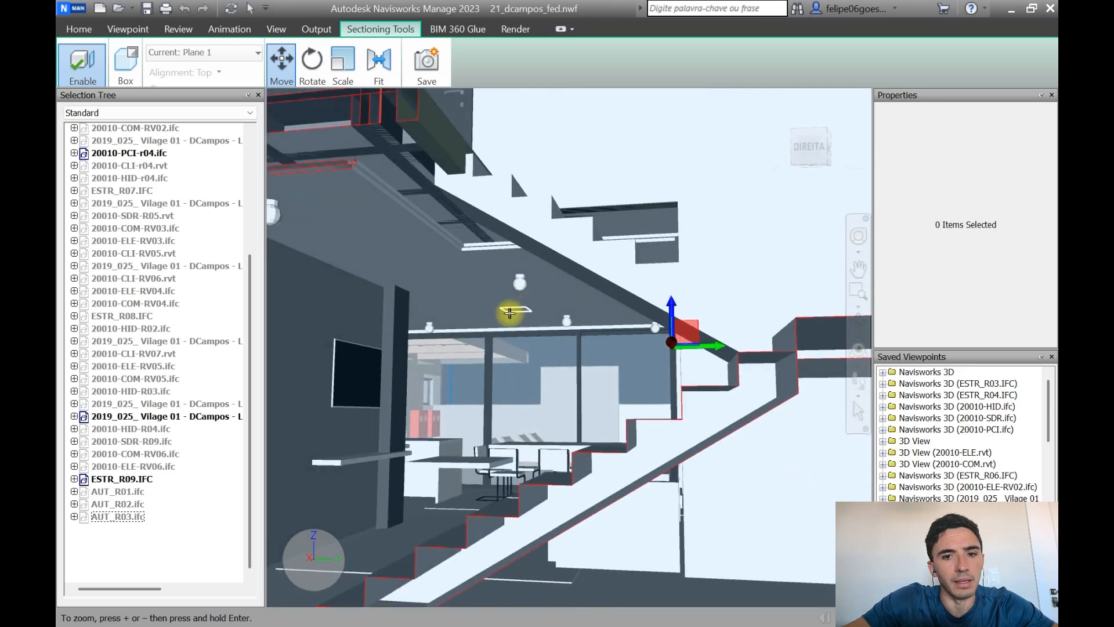